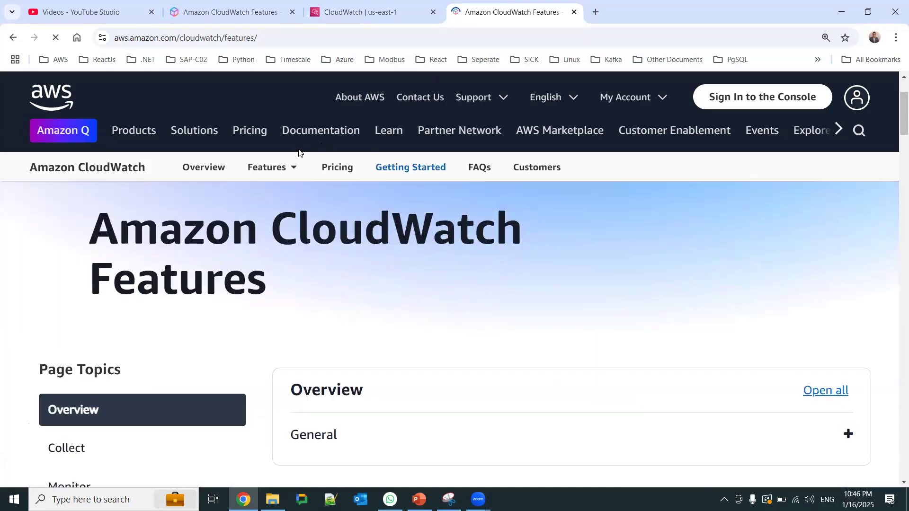
# Step: Review the Collect, Act, Analyze, and Compliance and Security topics on the Amazon CloudWatch features page
pyautogui.scroll(-1, 467, 269)
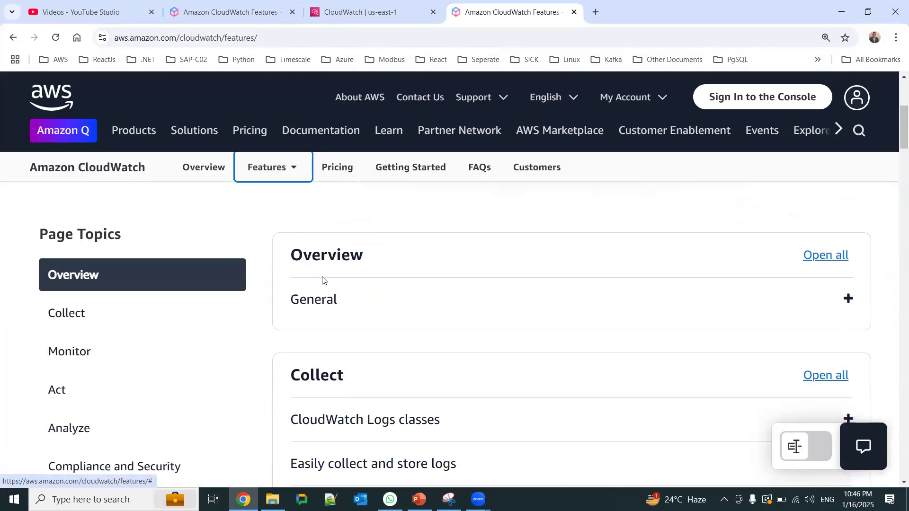
pyautogui.scroll(-1, 194, 272)
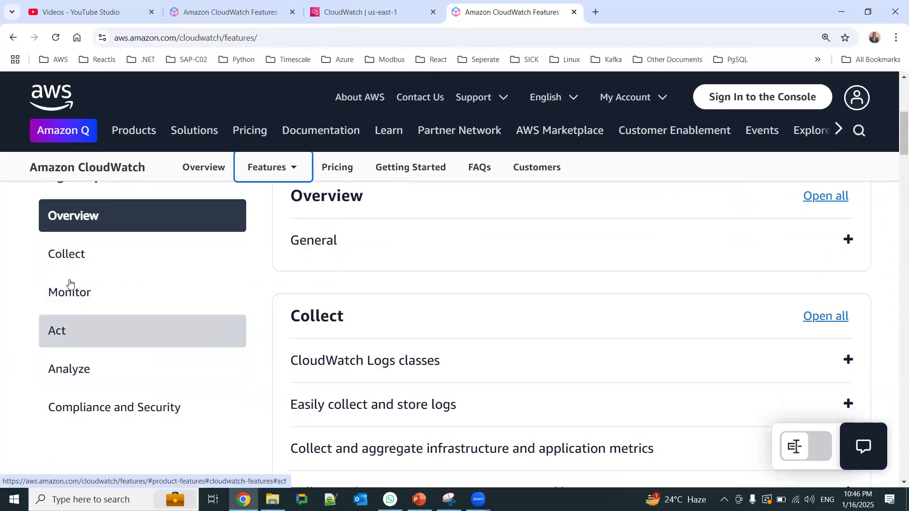
pyautogui.click(77, 259)
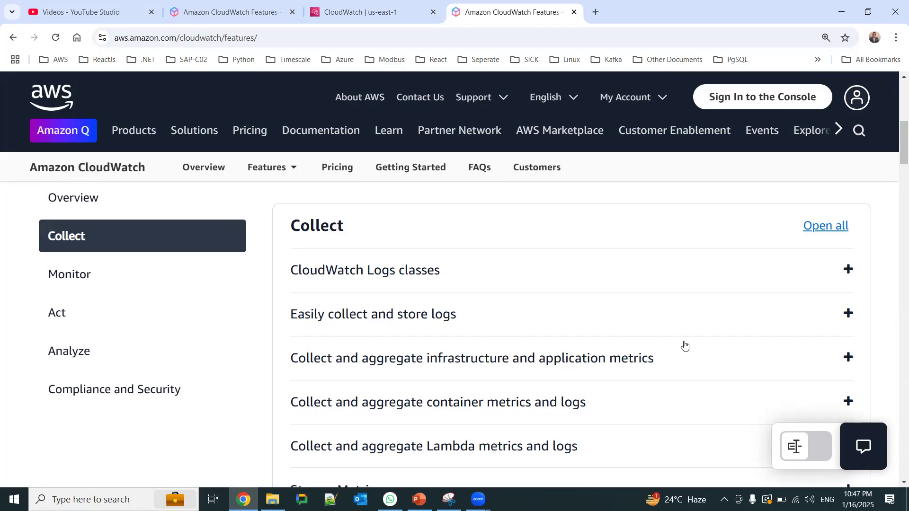
pyautogui.click(71, 317)
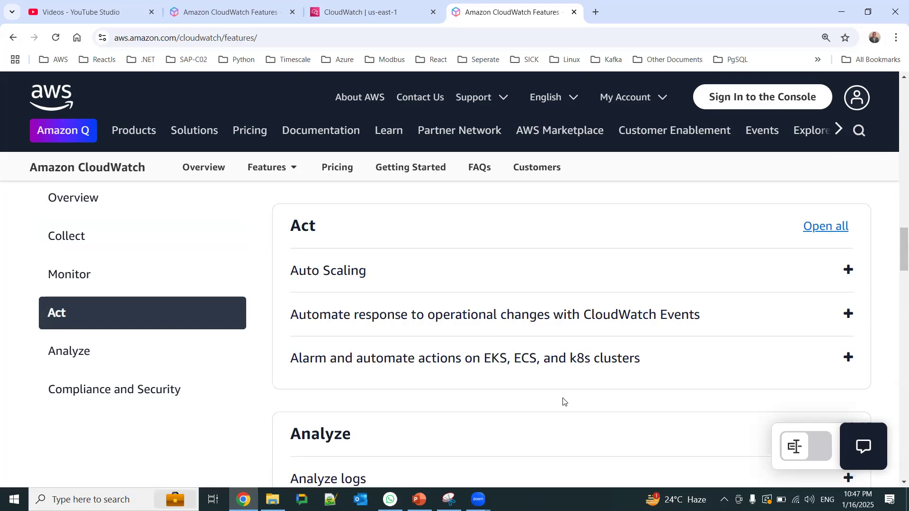
pyautogui.click(79, 351)
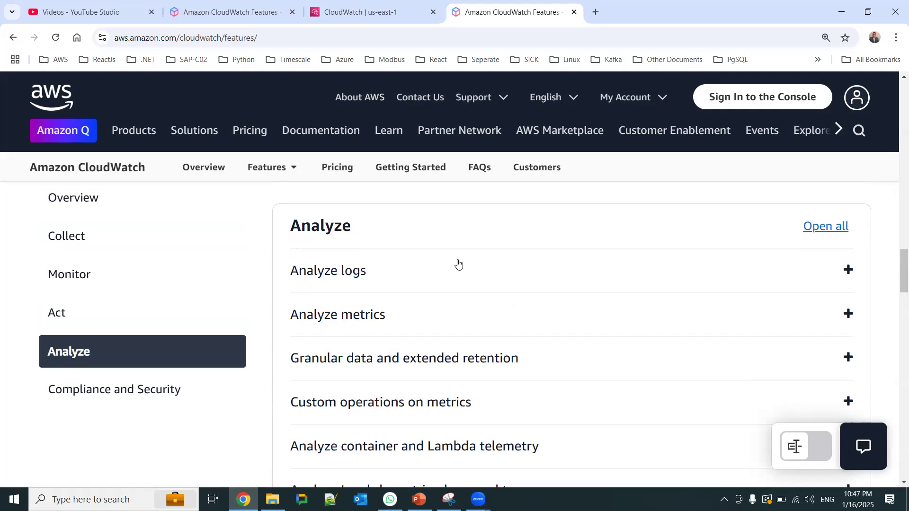
pyautogui.click(142, 391)
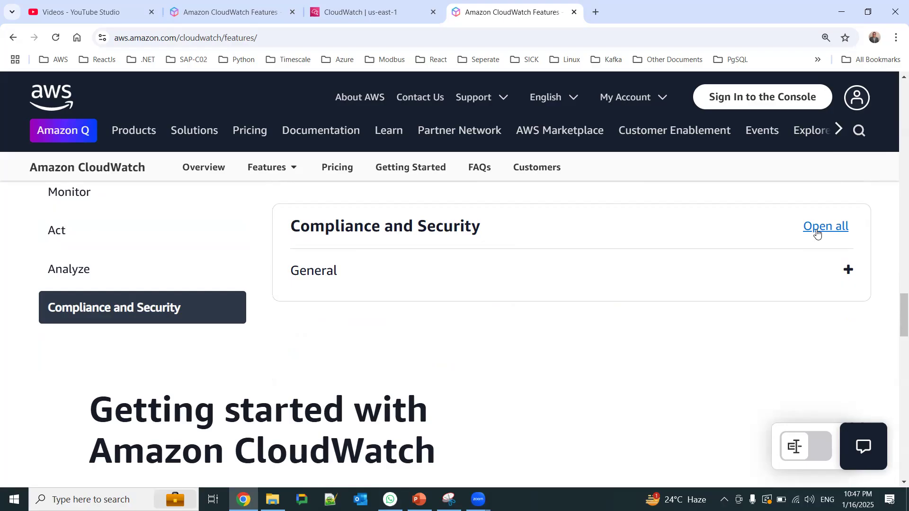
pyautogui.scroll(3, 133, 256)
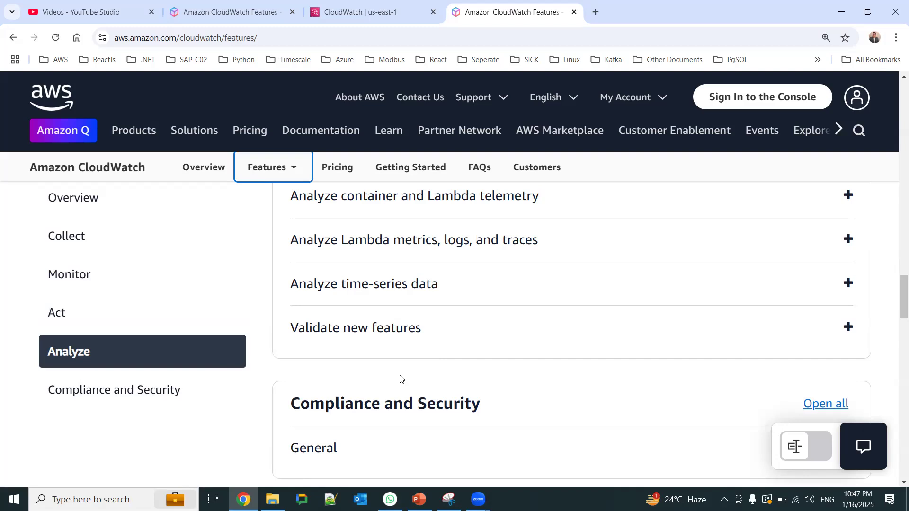
# Step: Switch to PowerPoint to show the Amazon CloudWatch key concepts slide, and return to the Chrome features page
pyautogui.hotkey('alt', 'Tab')
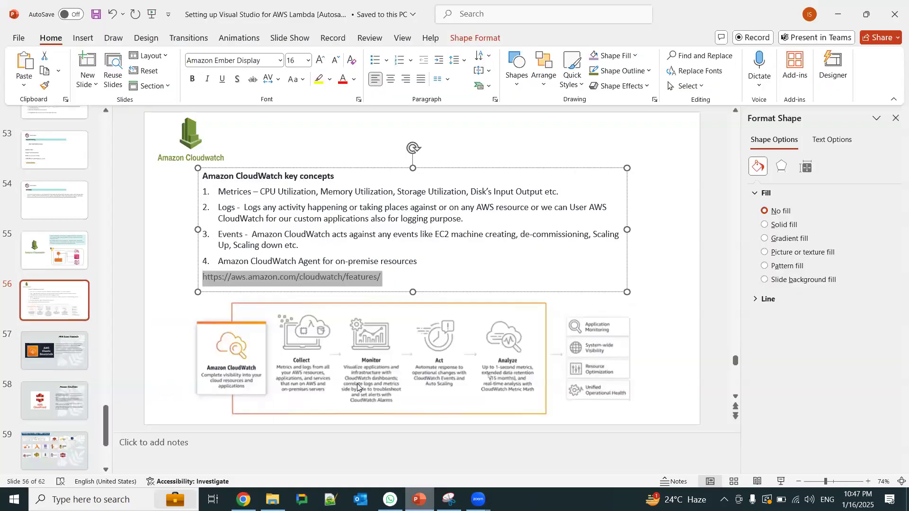
pyautogui.click(69, 308)
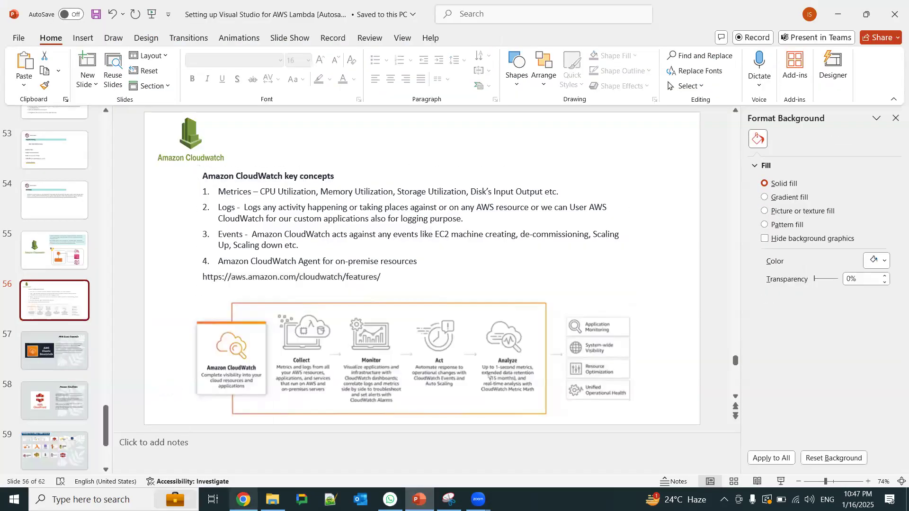
pyautogui.click(244, 500)
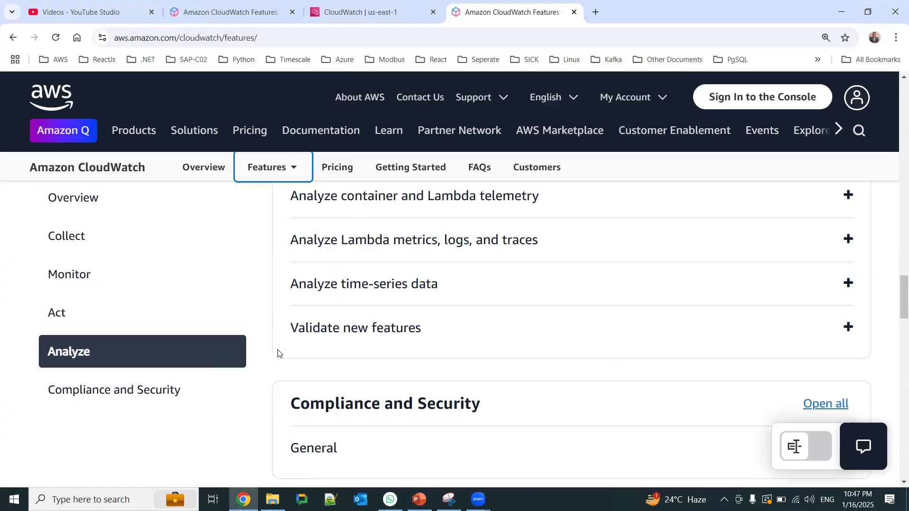
# Step: Create a custom dashboard named sickdashkkk from the CloudWatch console overview
pyautogui.click(374, 14)
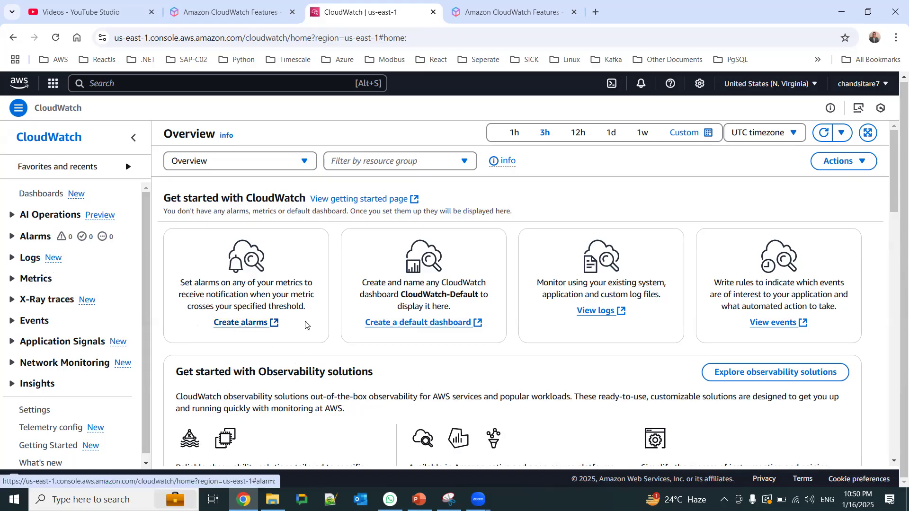
pyautogui.click(403, 327)
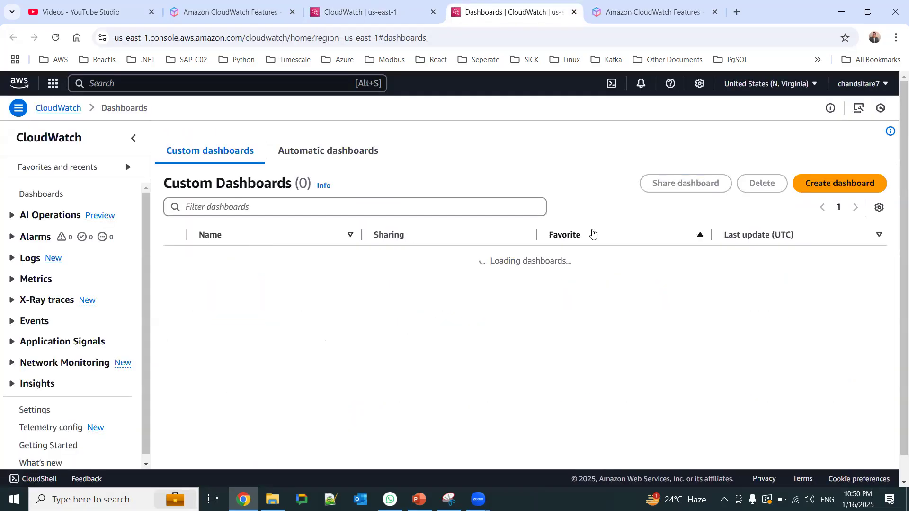
pyautogui.click(836, 185)
pyautogui.click(398, 281)
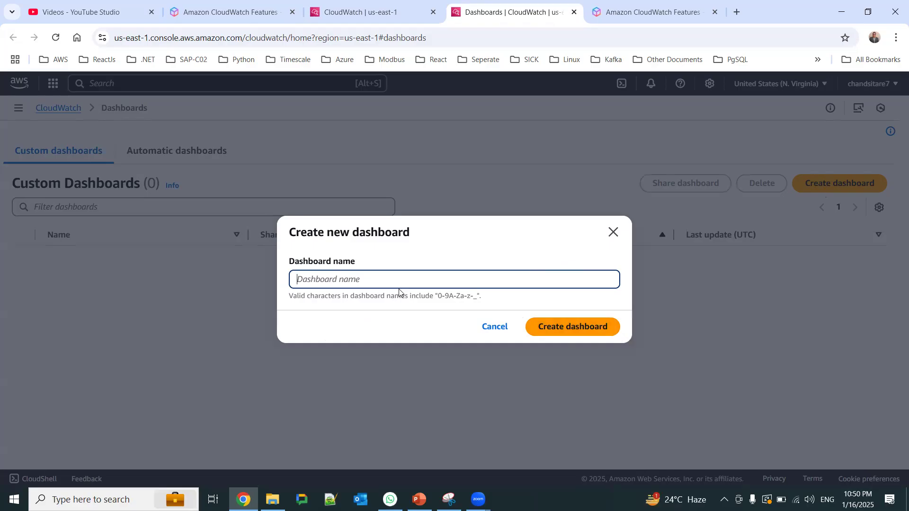
pyautogui.write('sickdashkkk')
pyautogui.click(561, 328)
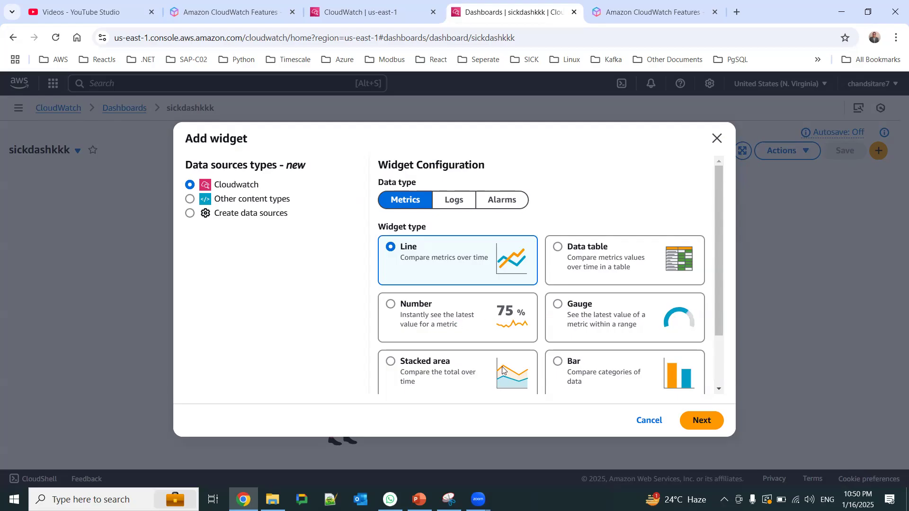
# Step: Look through the available widget types for the dashboard and close the widget selection without adding one
pyautogui.scroll(-1, 489, 370)
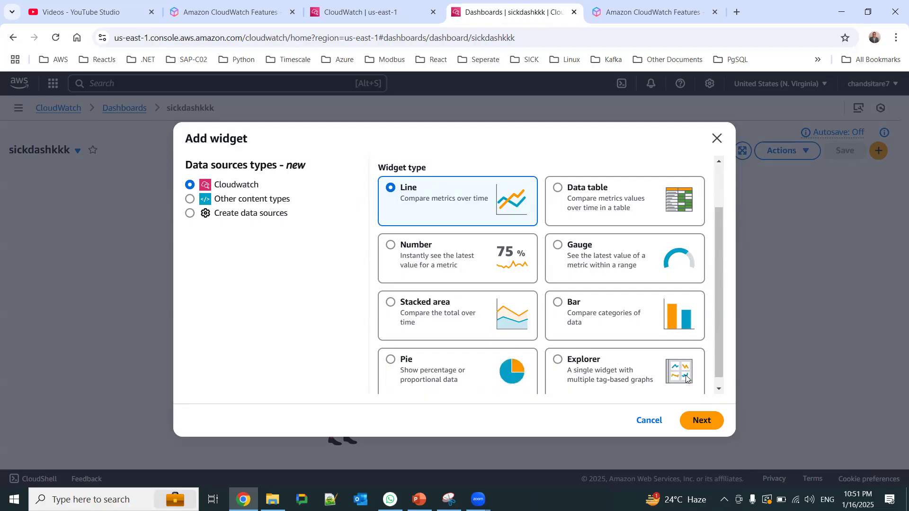
pyautogui.scroll(2, 557, 295)
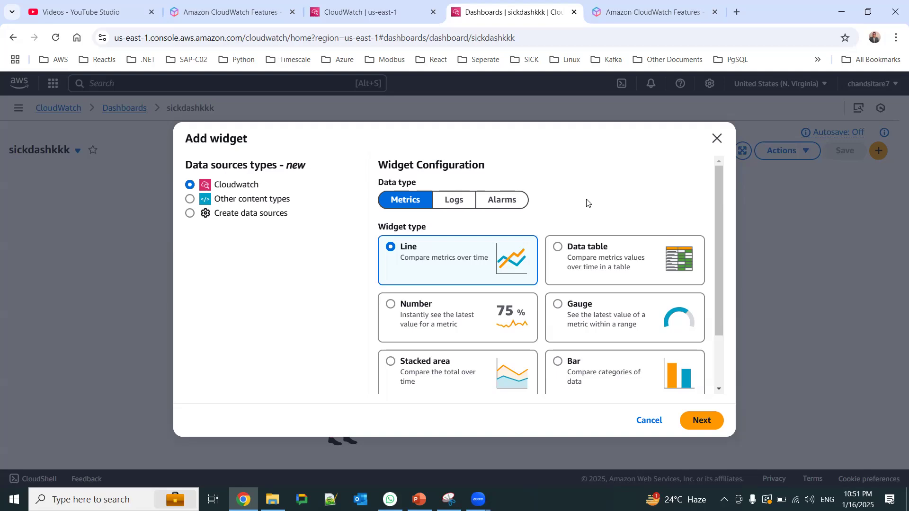
pyautogui.click(717, 138)
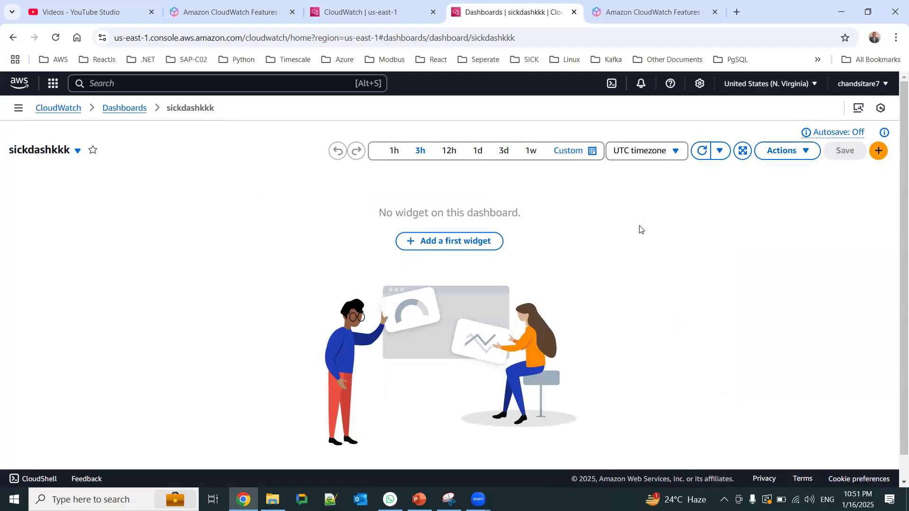
# Step: Return to the CloudWatch overview, start creating an alarm, and open its metric selection
pyautogui.click(63, 113)
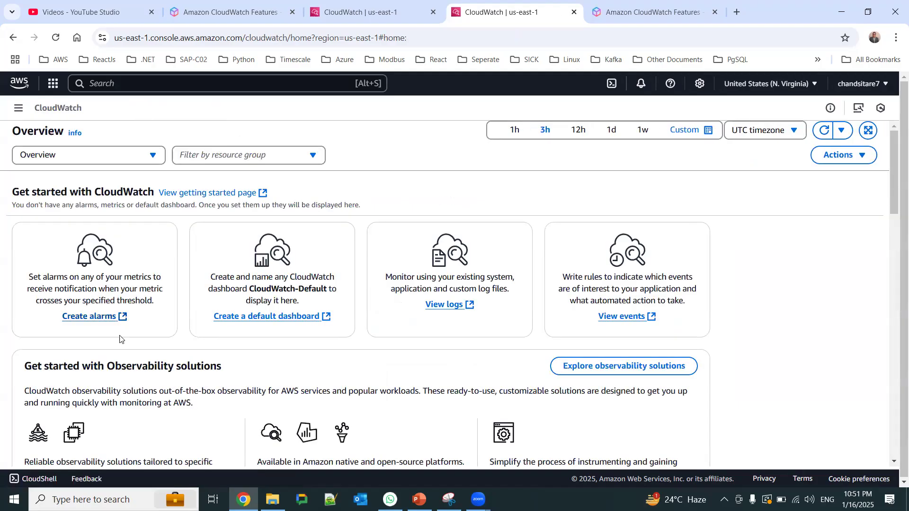
pyautogui.click(105, 320)
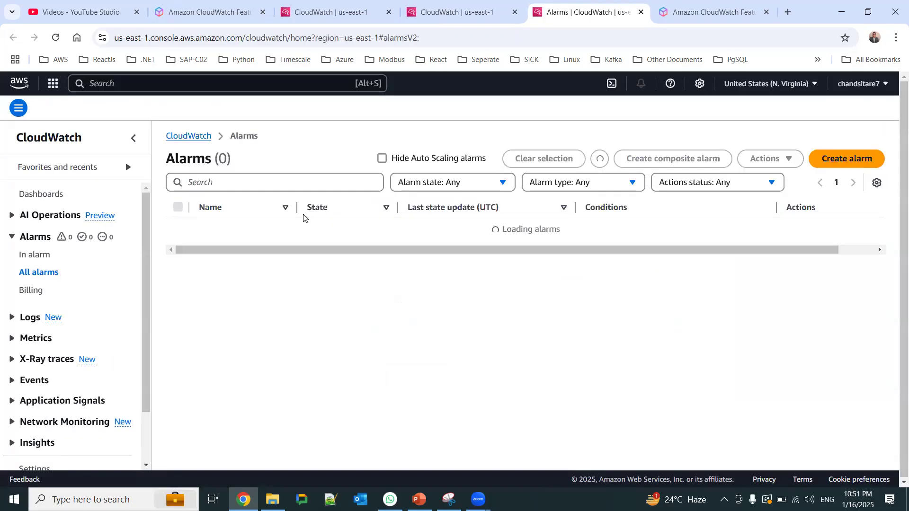
pyautogui.click(843, 150)
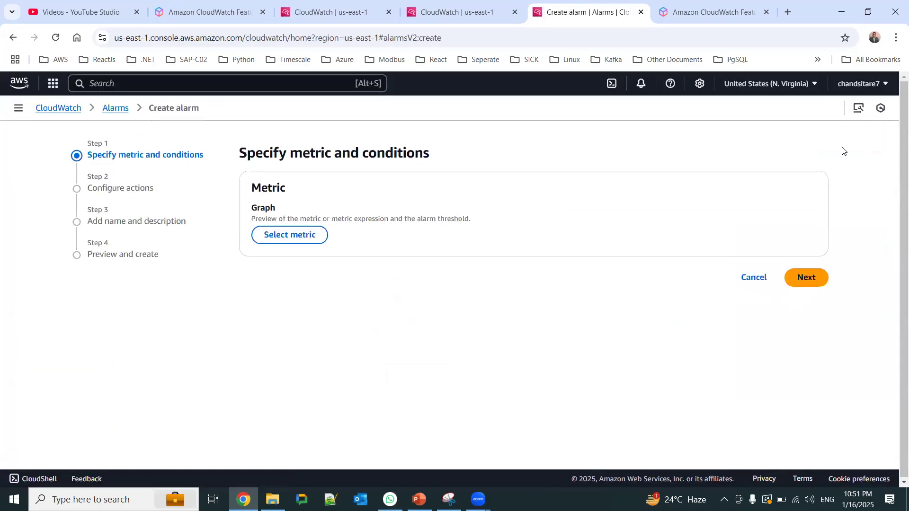
pyautogui.click(290, 235)
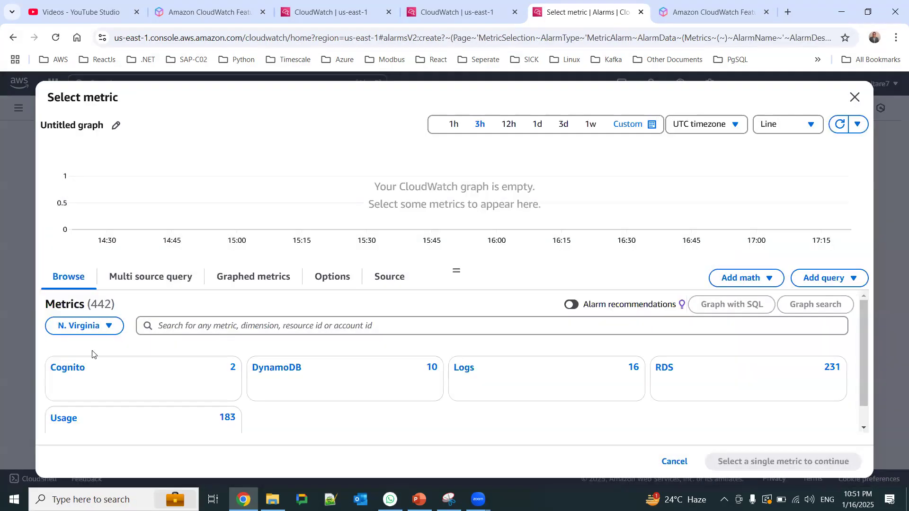
# Step: Examine the RDS metric categories available for the alarm and cancel the metric selection
pyautogui.scroll(-1, 284, 377)
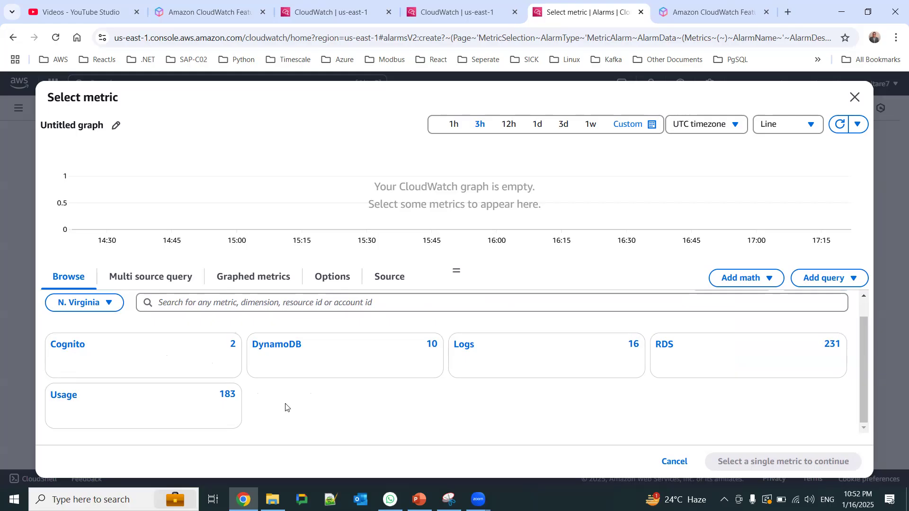
pyautogui.click(714, 362)
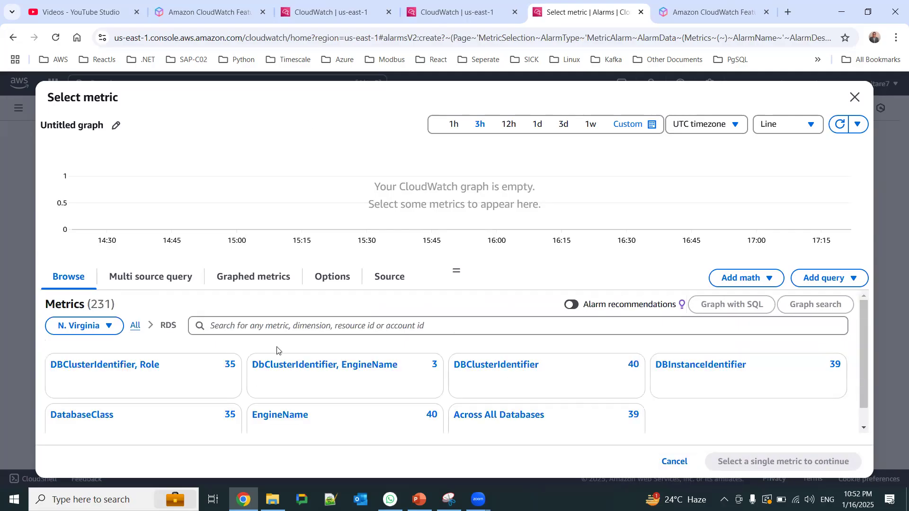
pyautogui.scroll(-1, 279, 352)
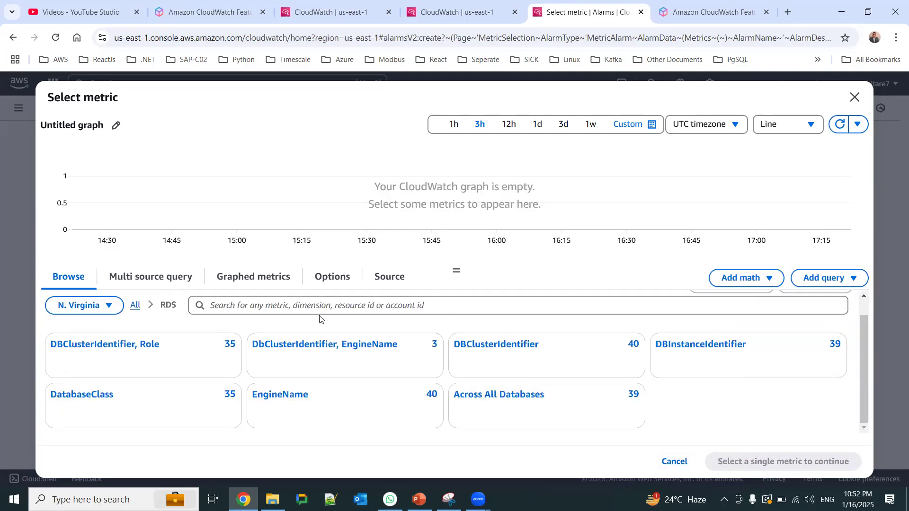
pyautogui.click(675, 462)
# Step: Return to the CloudWatch overview, list all metrics, and open the automatic dashboard for DynamoDB
pyautogui.click(75, 111)
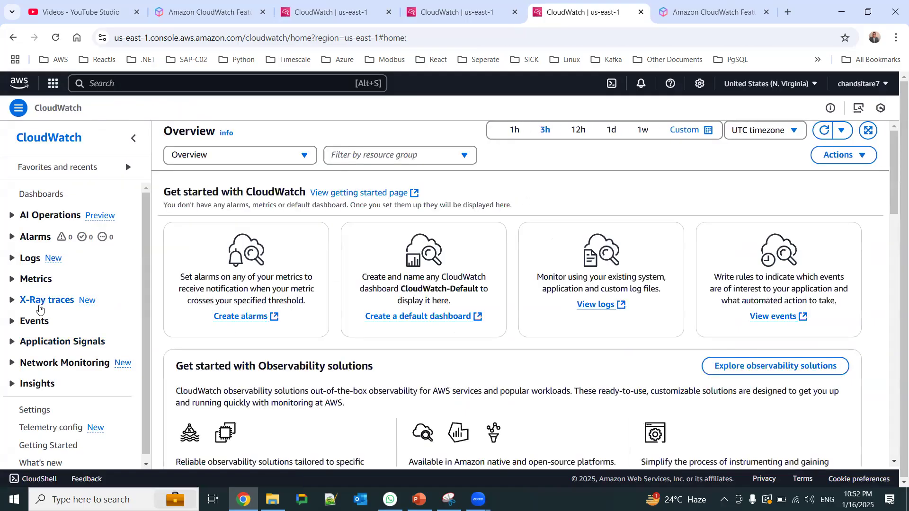
pyautogui.click(34, 279)
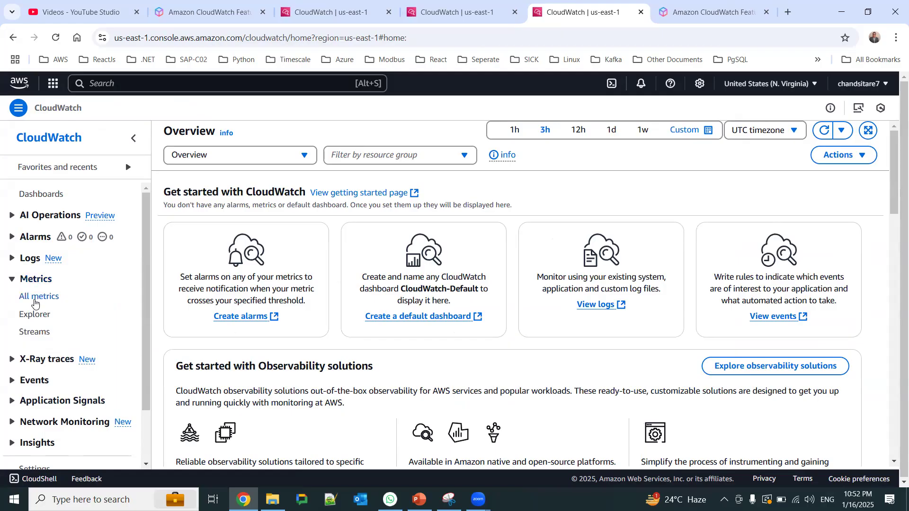
pyautogui.click(34, 298)
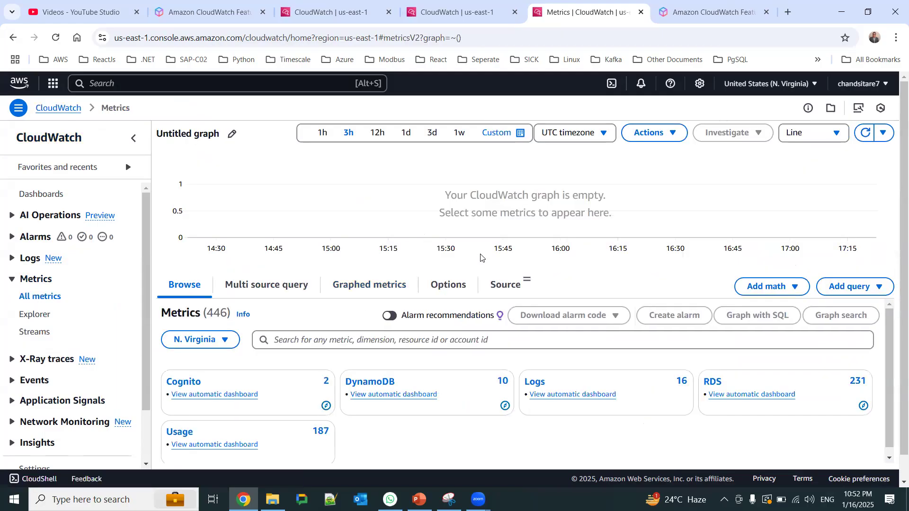
pyautogui.scroll(-1, 512, 263)
pyautogui.scroll(-1, 289, 368)
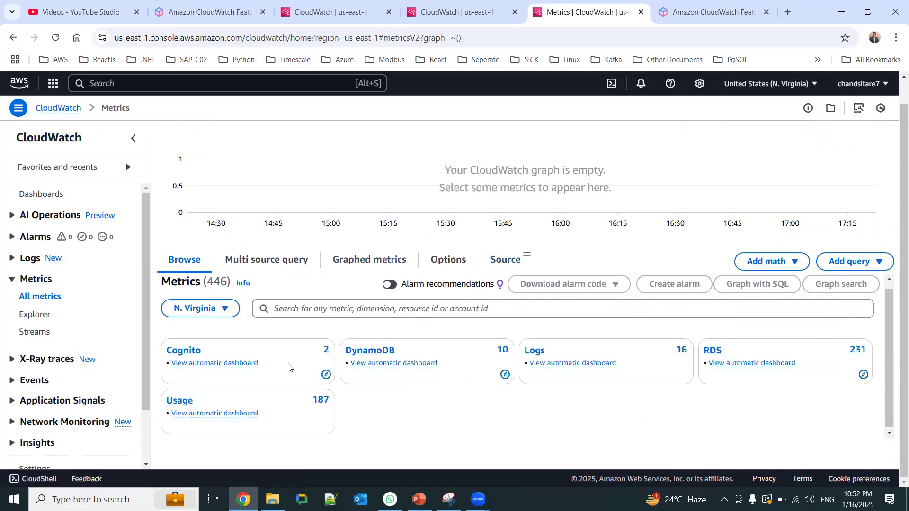
pyautogui.click(398, 368)
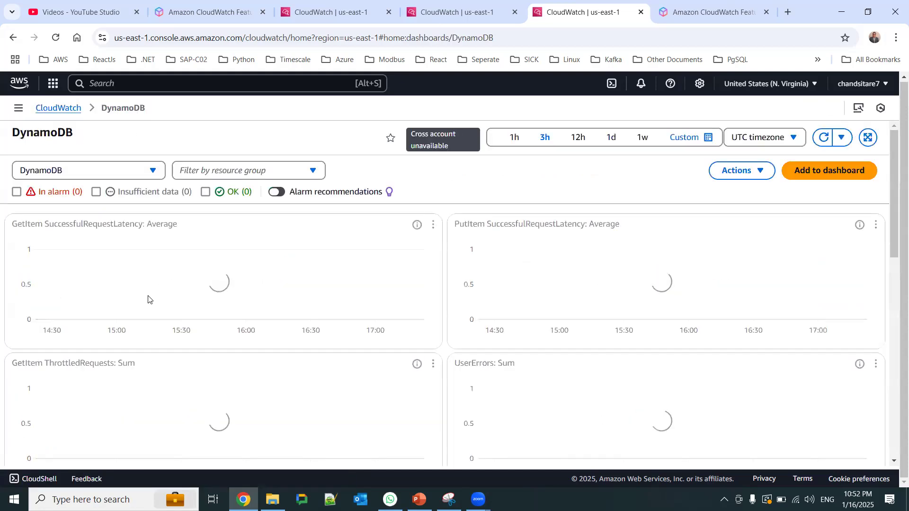
# Step: Examine the DynamoDB dashboard's latency, throttling, error and capacity graphs and the table listing below them
pyautogui.scroll(-4, 388, 307)
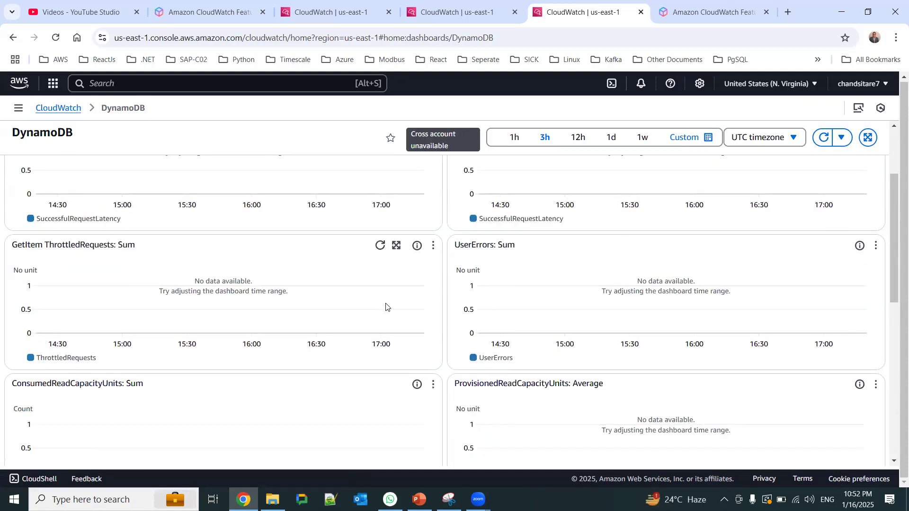
pyautogui.scroll(2, 236, 305)
pyautogui.scroll(3, 138, 234)
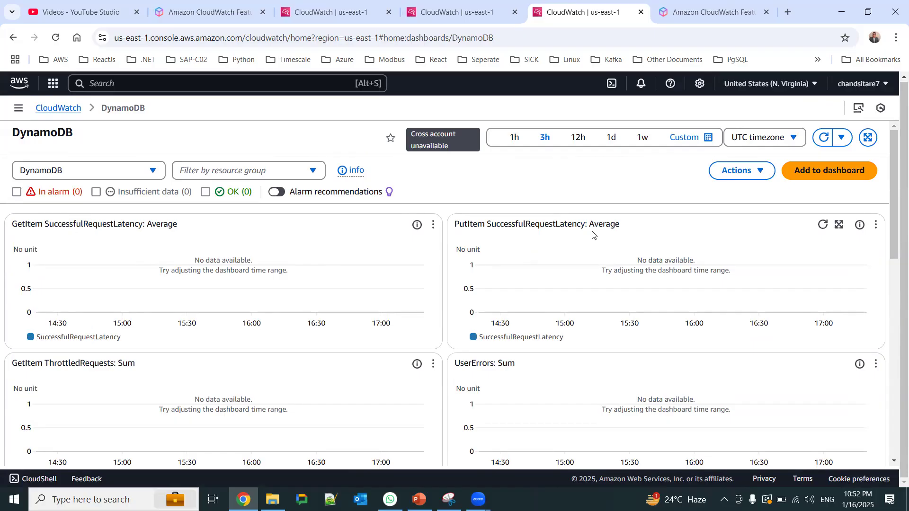
pyautogui.scroll(-1, 495, 249)
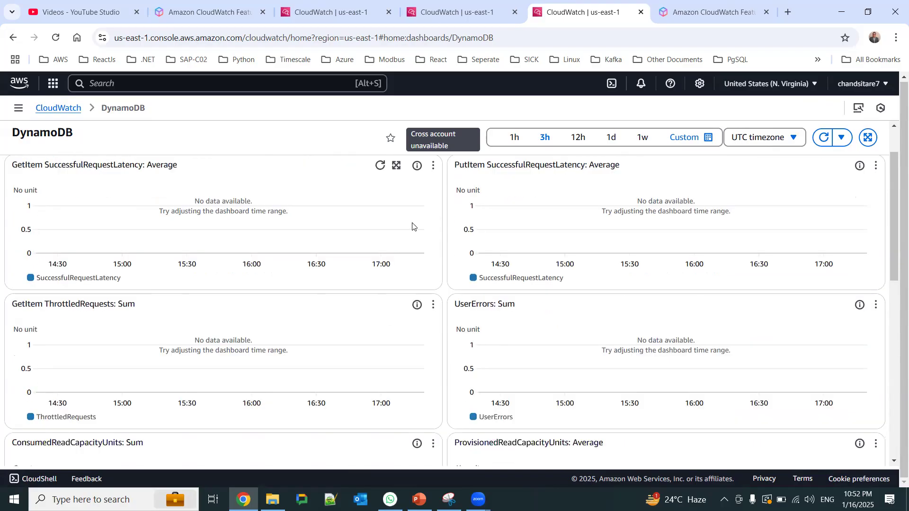
pyautogui.scroll(1, 446, 210)
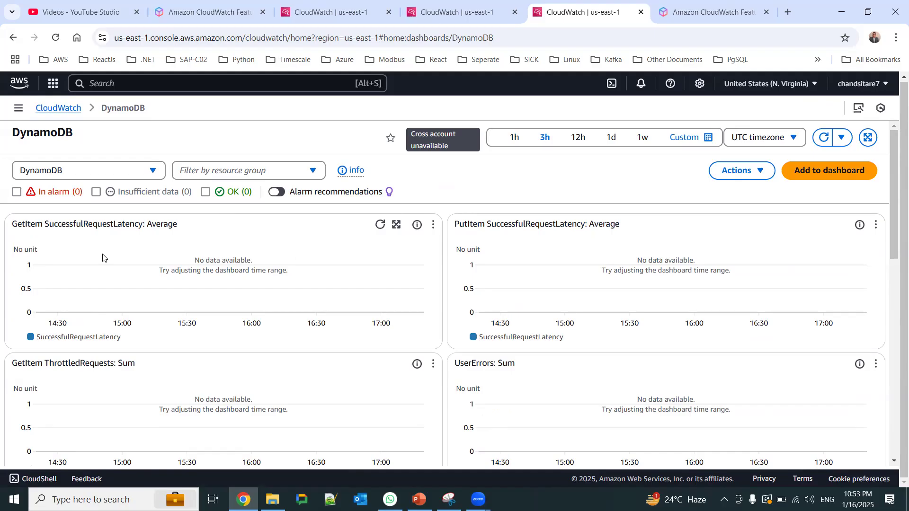
pyautogui.scroll(-3, 144, 268)
pyautogui.scroll(-1, 273, 284)
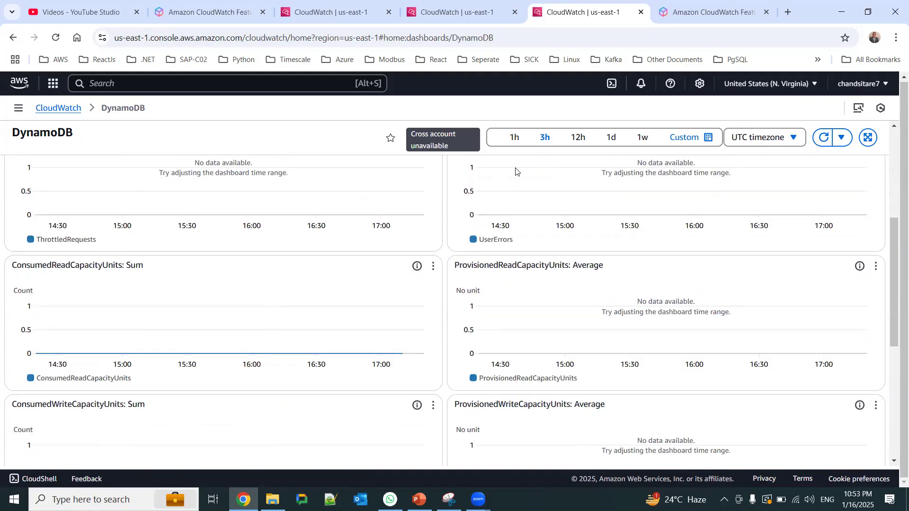
pyautogui.scroll(-5, 672, 350)
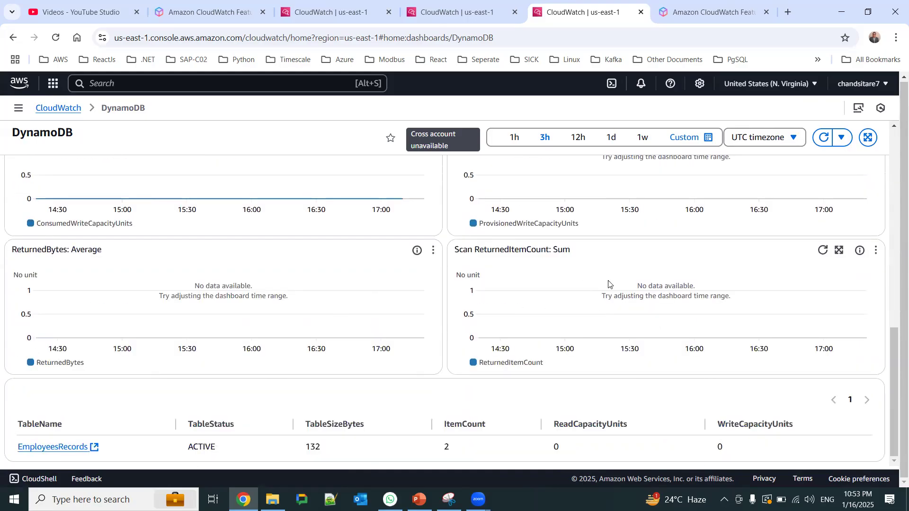
# Step: Leave the DynamoDB dashboard for the CloudWatch overview and look over its getting-started, observability solutions and Application Insights sections
pyautogui.scroll(10, 462, 270)
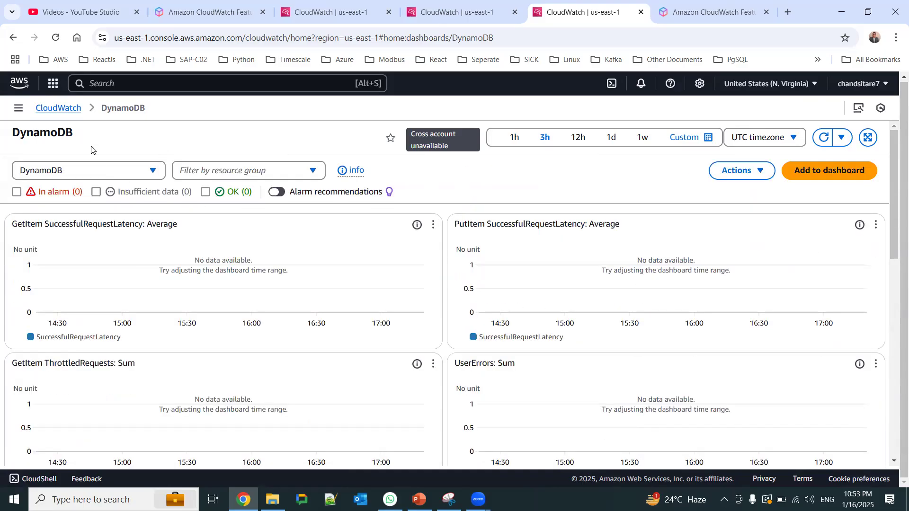
pyautogui.click(58, 108)
pyautogui.scroll(-3, 214, 289)
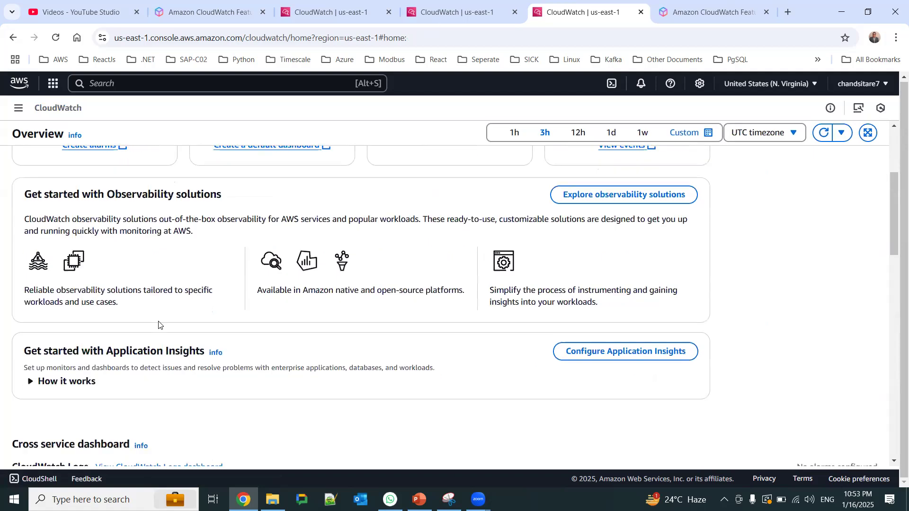
pyautogui.scroll(3, 240, 245)
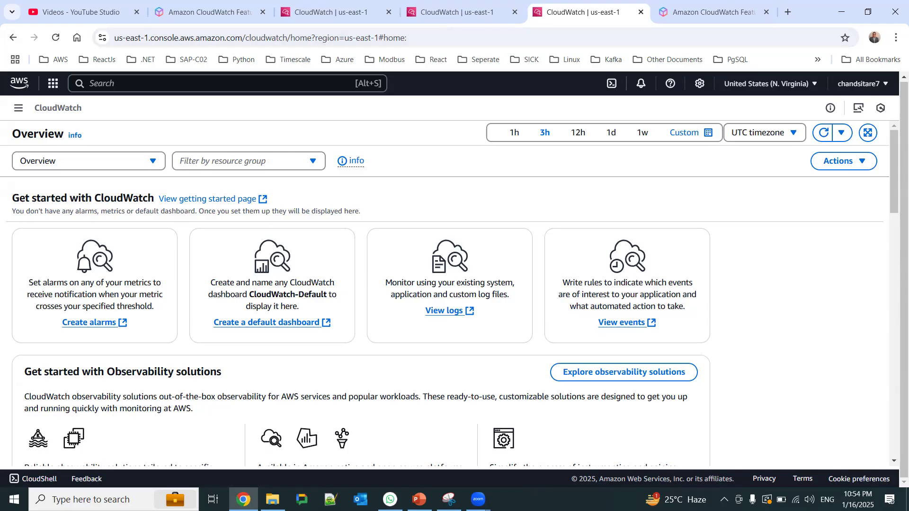
# Step: Switch to the PowerPoint presentation, start the slide show and go back to the slide introducing Amazon CloudWatch and the CloudWatch Agent diagram
pyautogui.hotkey('alt', 'Tab')
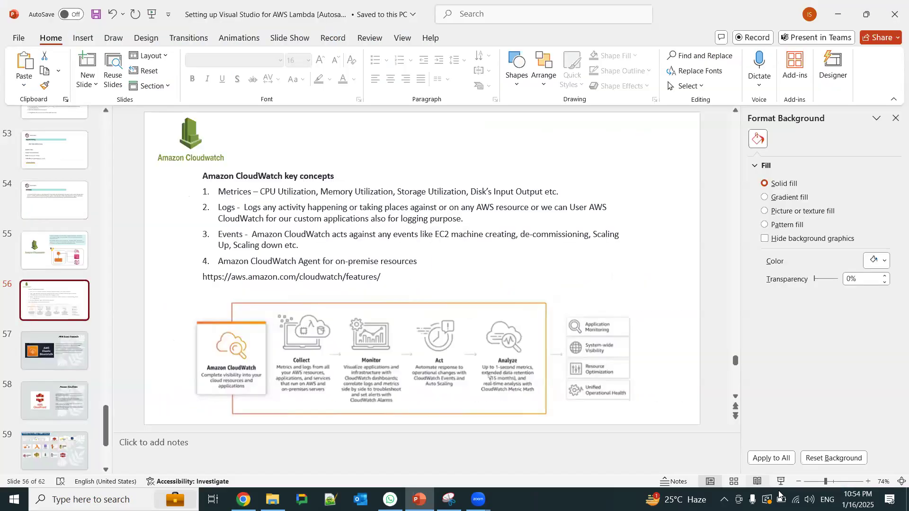
pyautogui.click(781, 491)
pyautogui.press('Left')
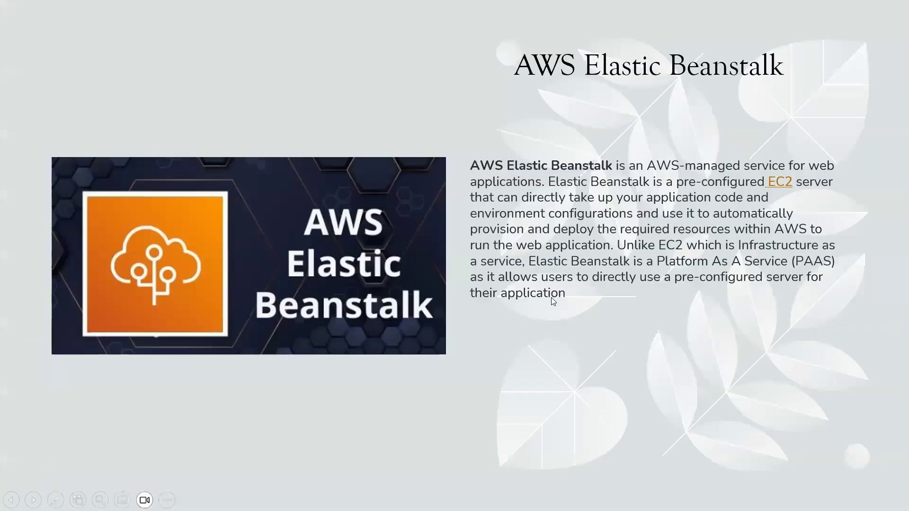
pyautogui.press('Left')
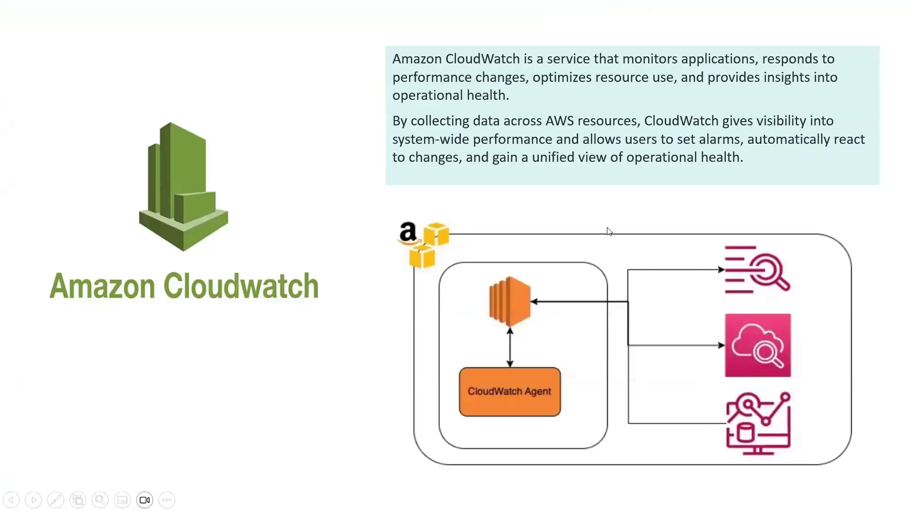